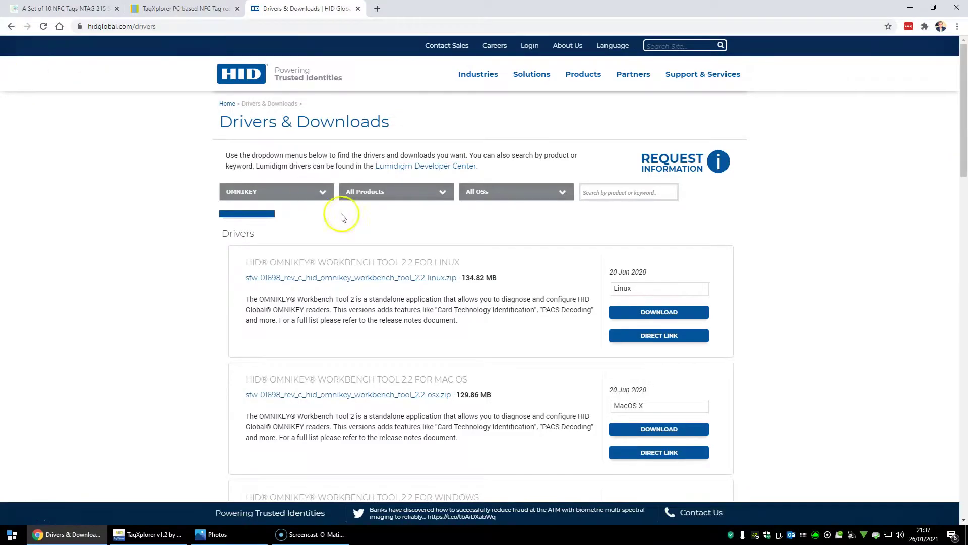
Check the OMNIKEY, All Products and All OSs filters without changing them, then go to the TagXplorer page.
click(314, 193)
click(314, 195)
click(372, 191)
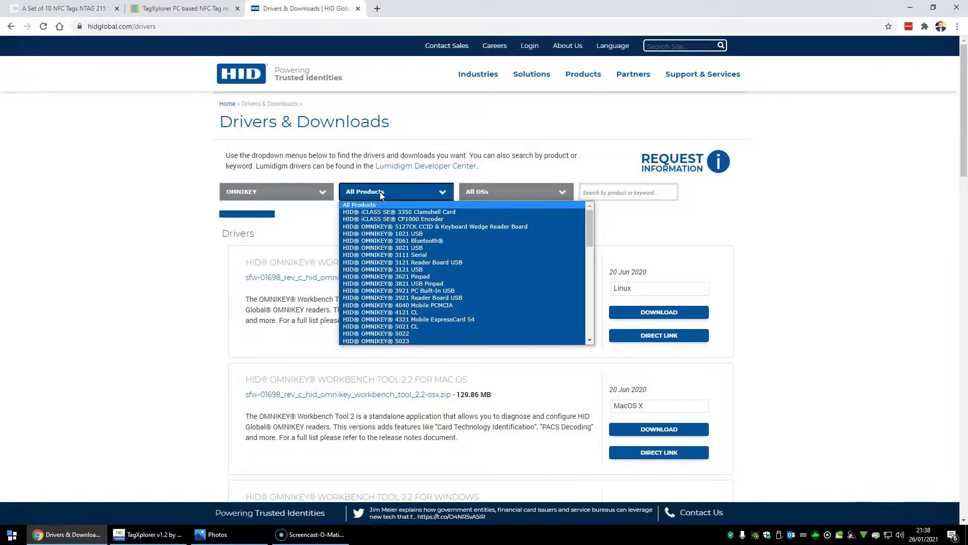
click(380, 192)
click(519, 191)
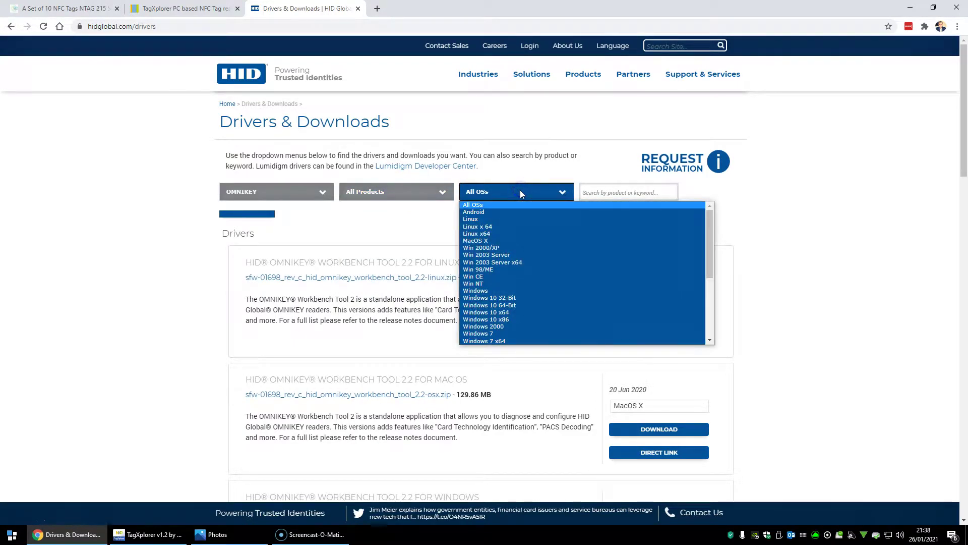
click(519, 192)
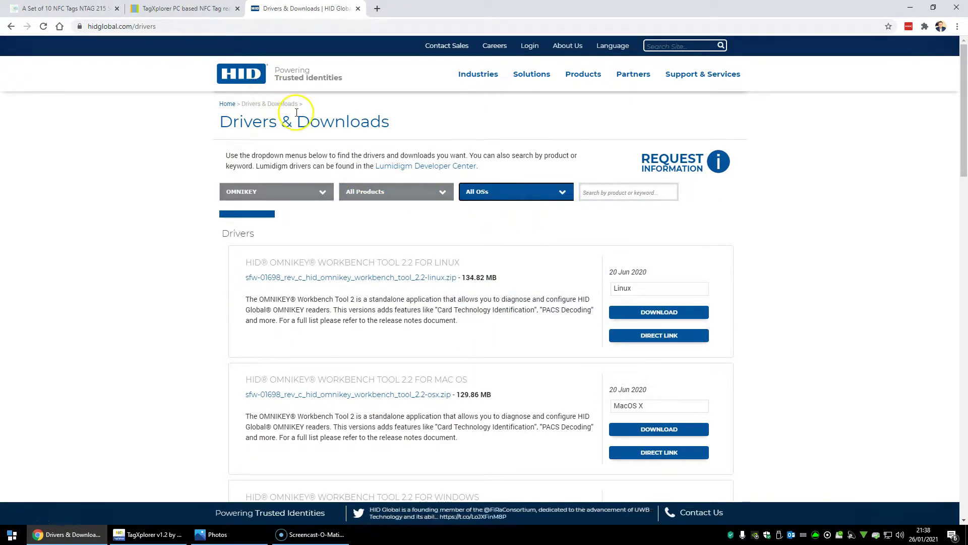
click(183, 9)
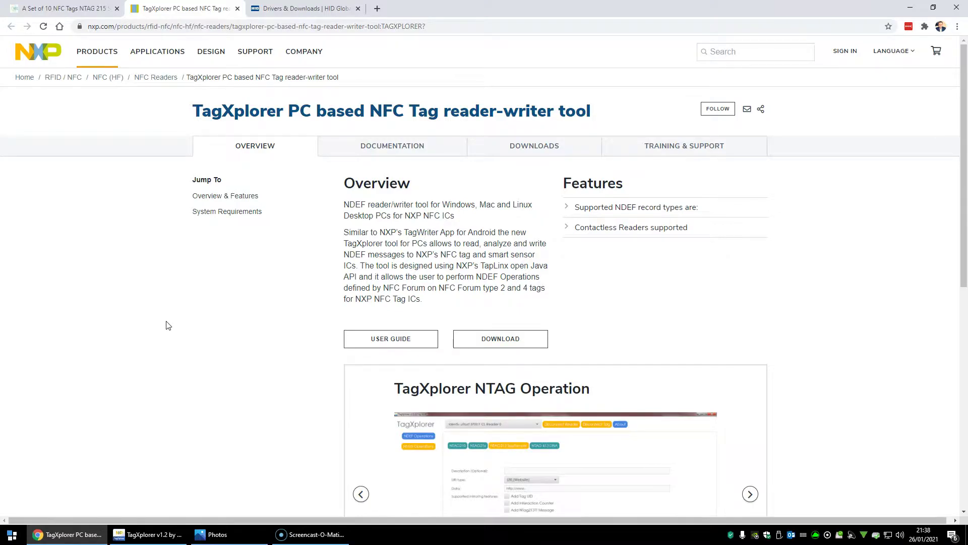
Review the TagXplorer page down to System Requirements, then move to the NFC Tagify NTAG215 sticker page.
scroll(171, 328, down, 9)
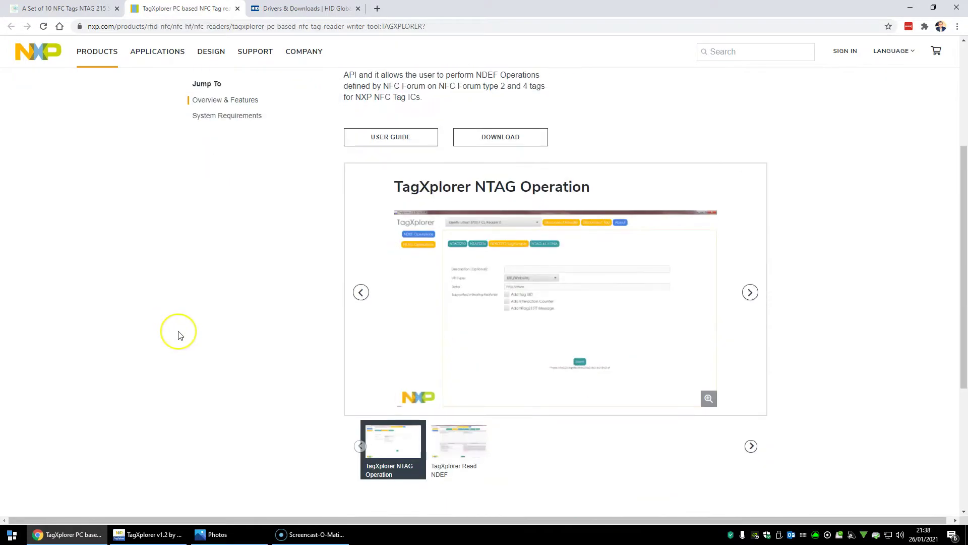
scroll(179, 333, up, 8)
scroll(180, 335, up, 1)
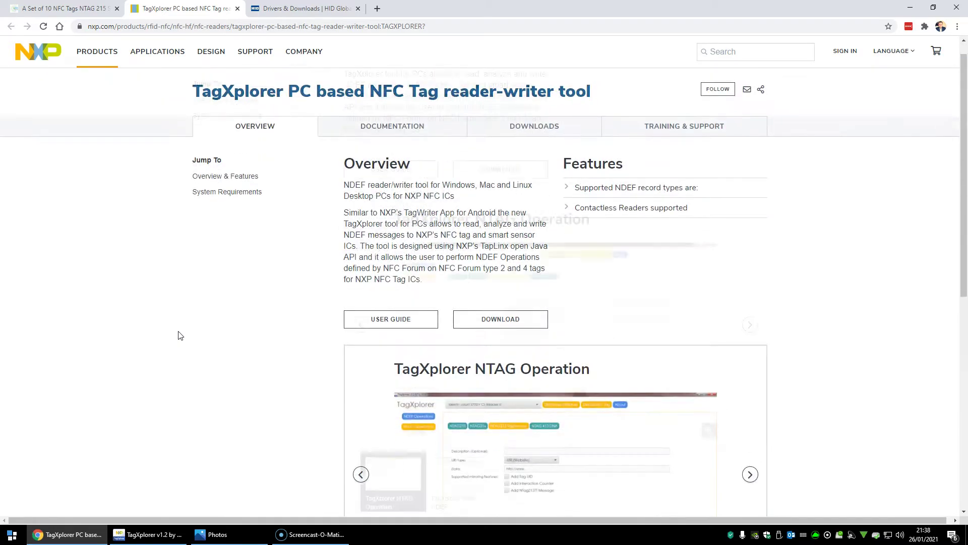
scroll(180, 335, down, 7)
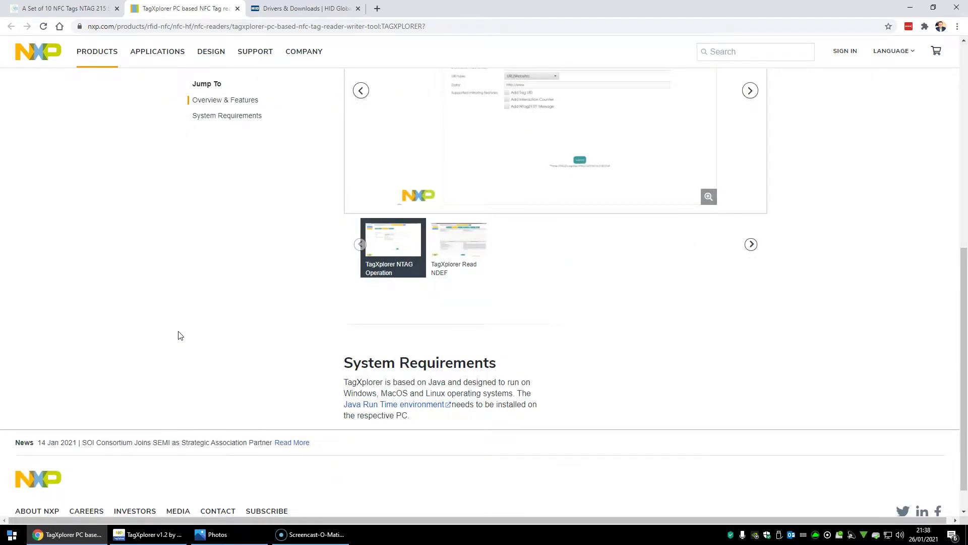
scroll(179, 334, up, 4)
scroll(177, 333, down, 4)
scroll(177, 333, up, 7)
click(197, 332)
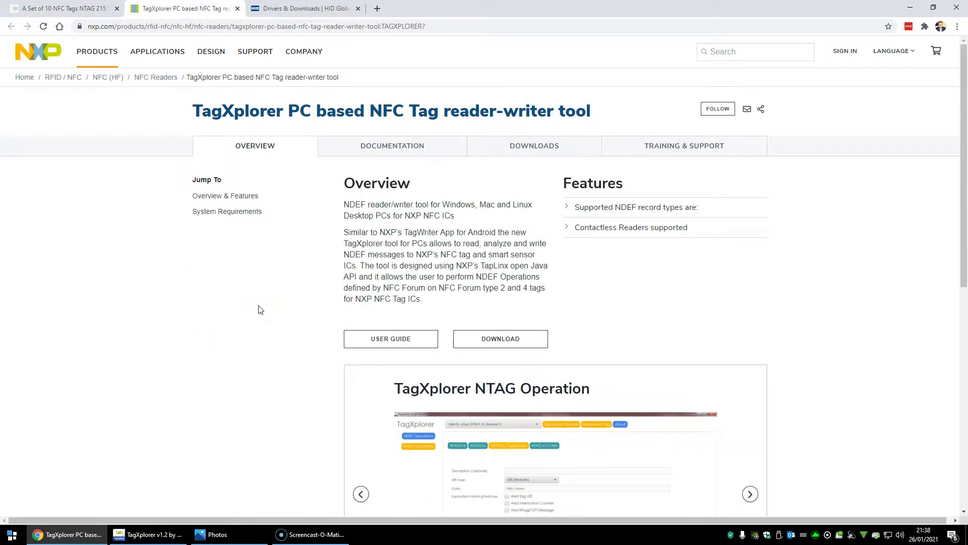
click(66, 8)
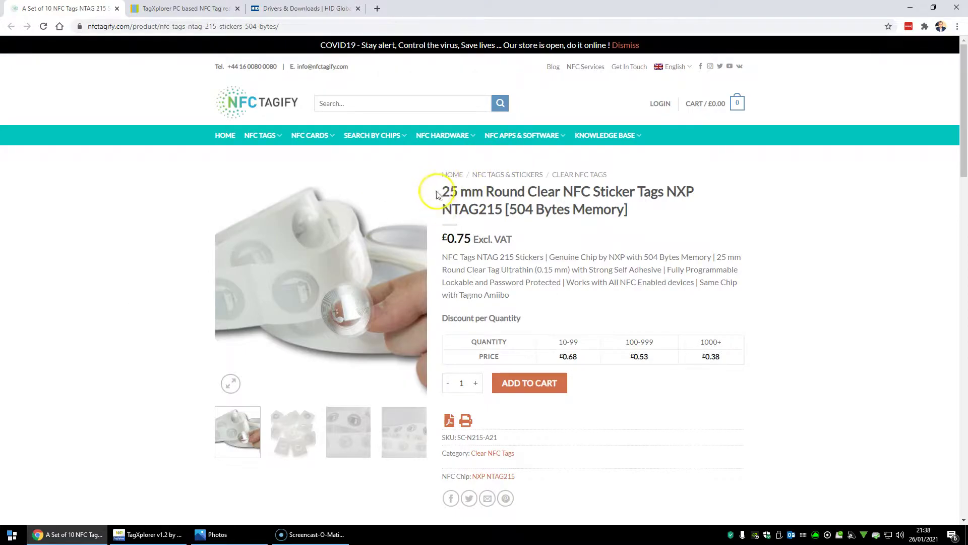
Highlight and clear the NTAG215 product title, then bring TagXplorer to the front.
drag(435, 189, 594, 192)
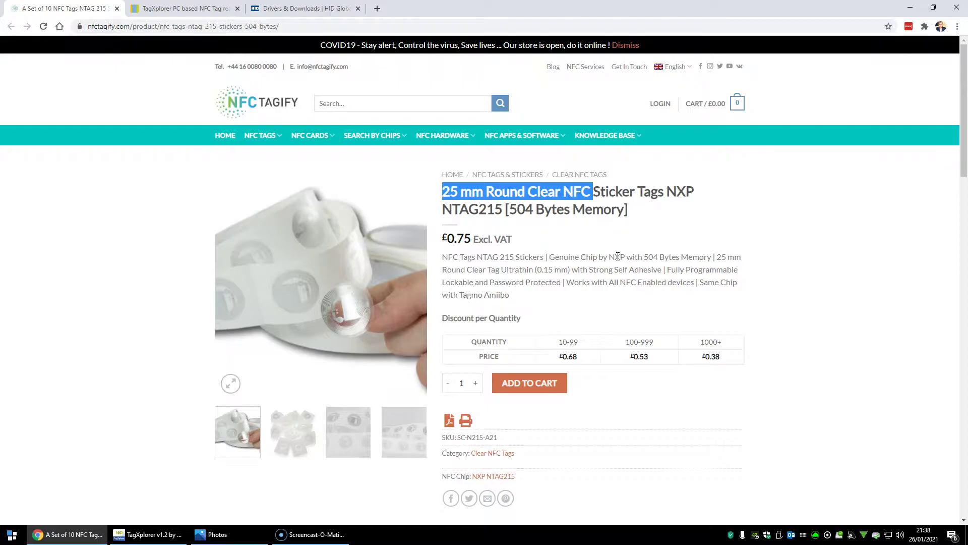
click(615, 257)
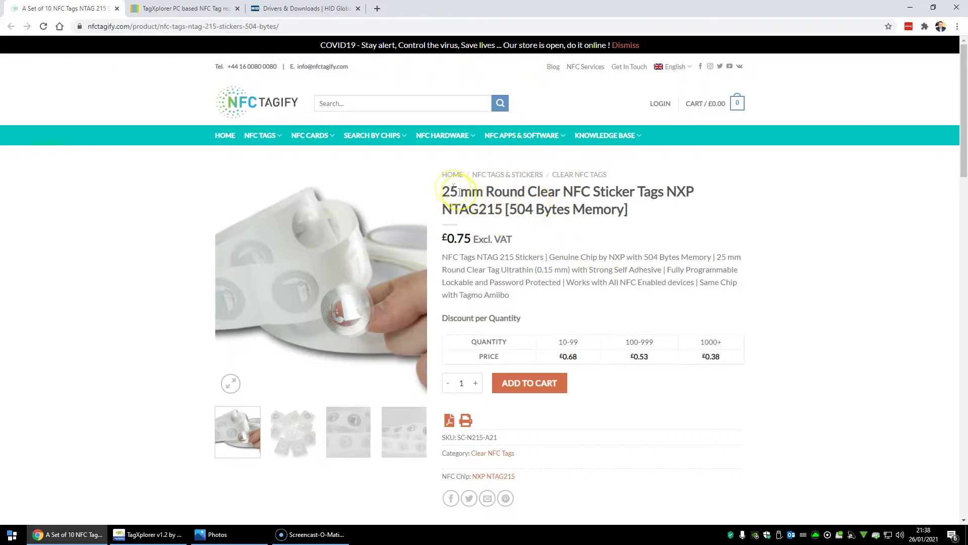
drag(439, 190, 688, 190)
click(634, 249)
click(207, 300)
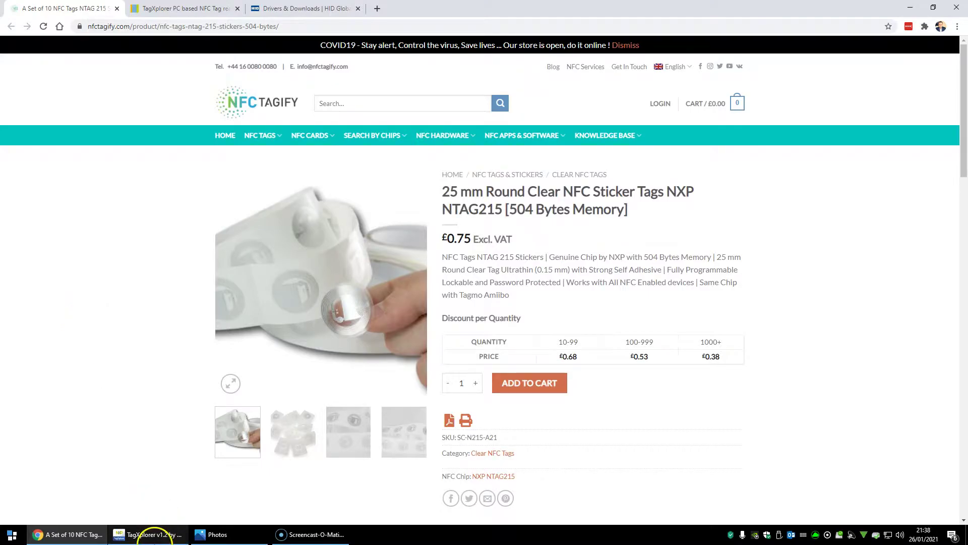
click(136, 534)
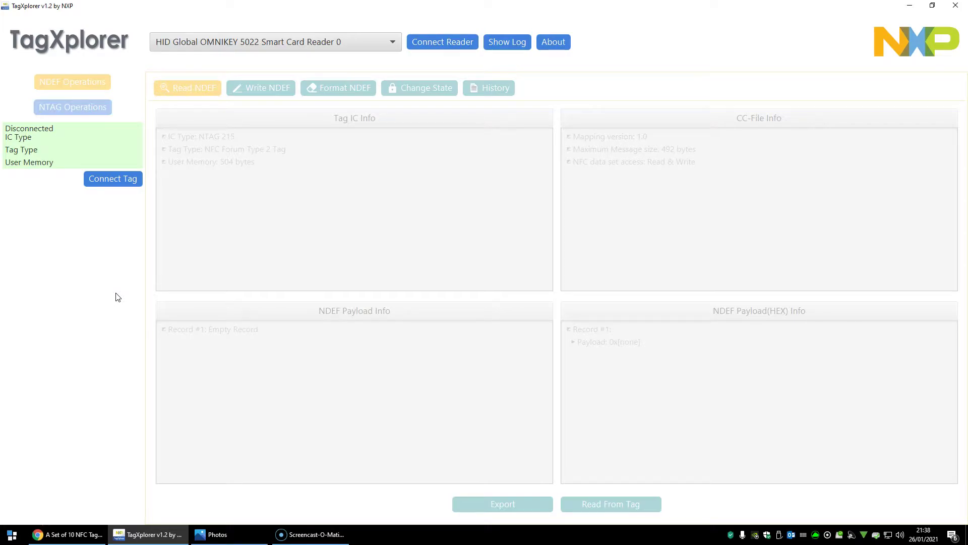
Connect the OMNIKEY 5022 reader and then the NTAG 215 tag.
click(441, 40)
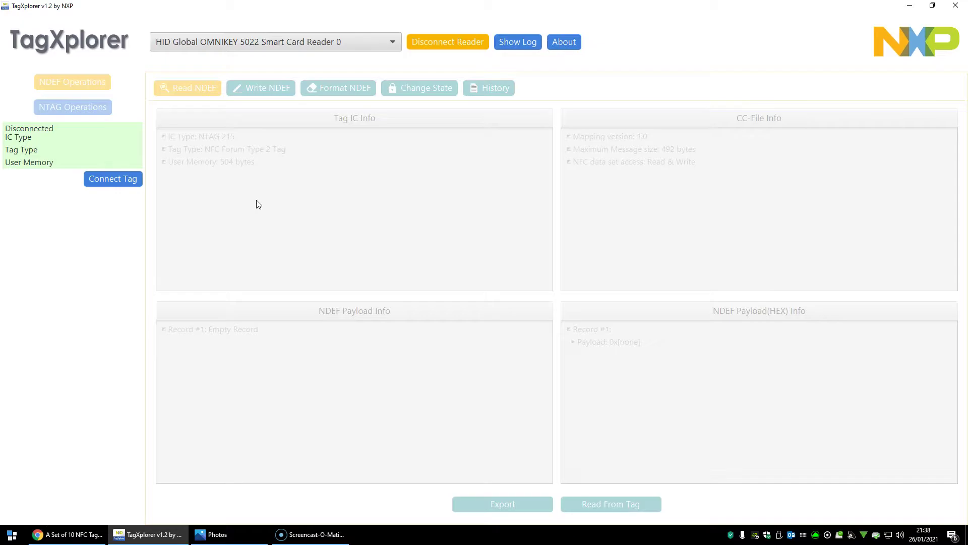
click(110, 179)
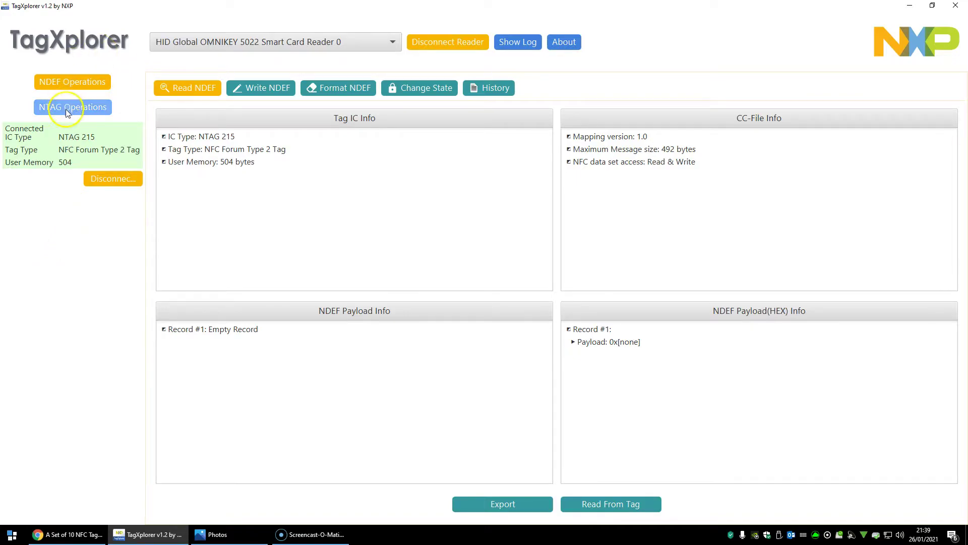
Open the Write NDEF form under NDEF Operations and focus the website address field.
click(79, 139)
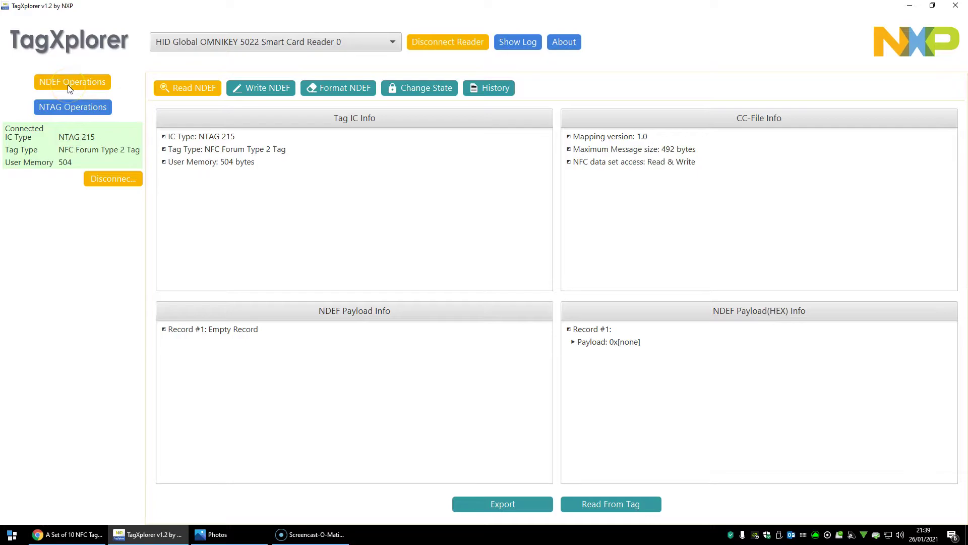
click(99, 109)
click(264, 89)
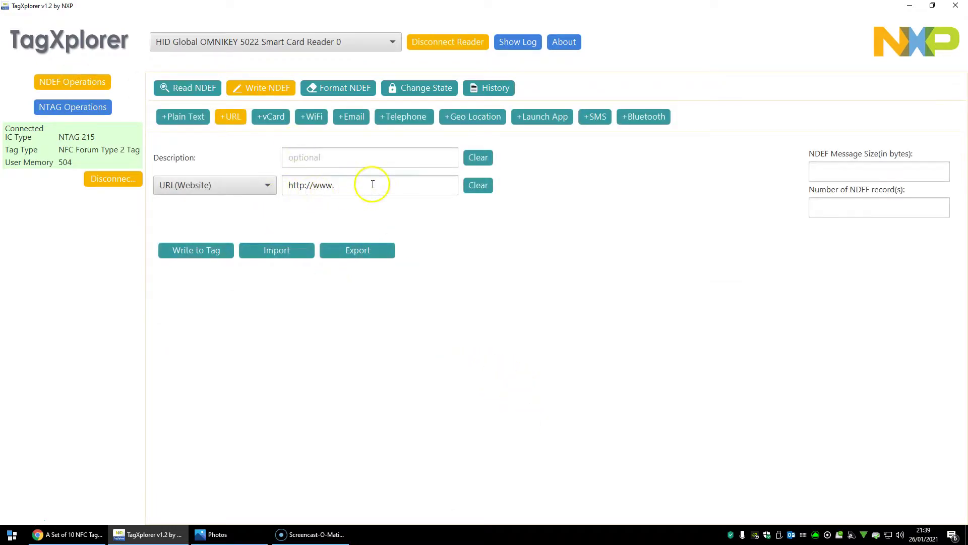
click(372, 185)
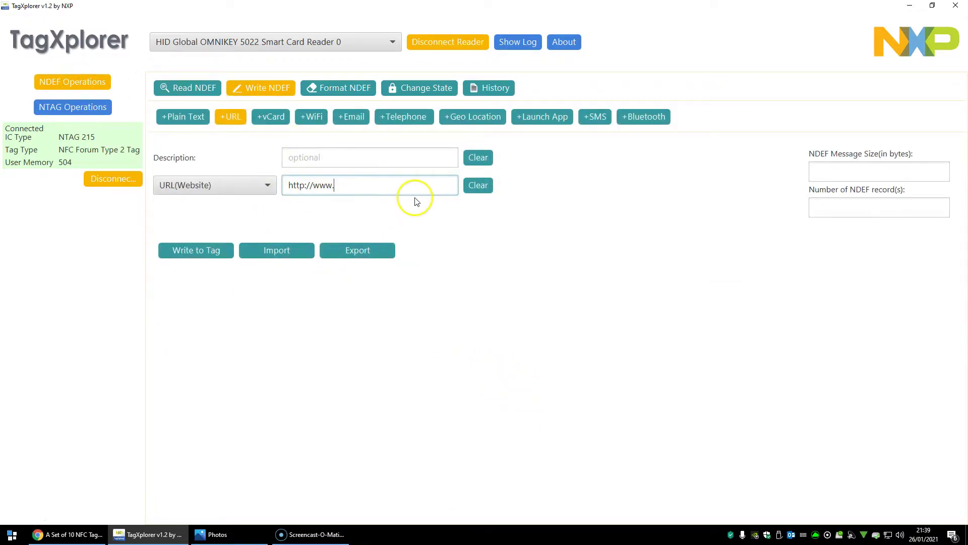
Preview each record type form (text, vCard, WiFi, email, phone, geo, app, SMS, Bluetooth), then show NTAG Operations.
click(169, 116)
click(259, 124)
click(311, 119)
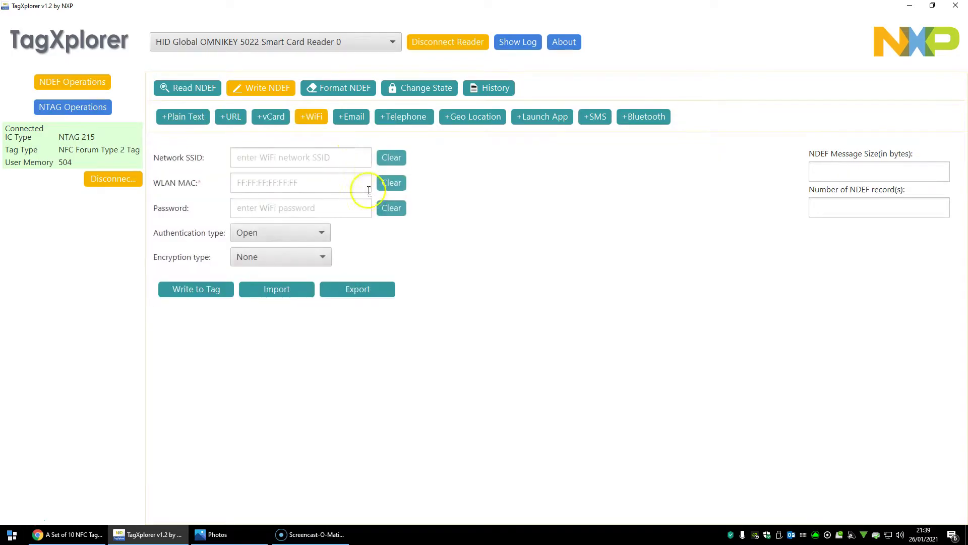
click(357, 121)
click(395, 122)
click(476, 120)
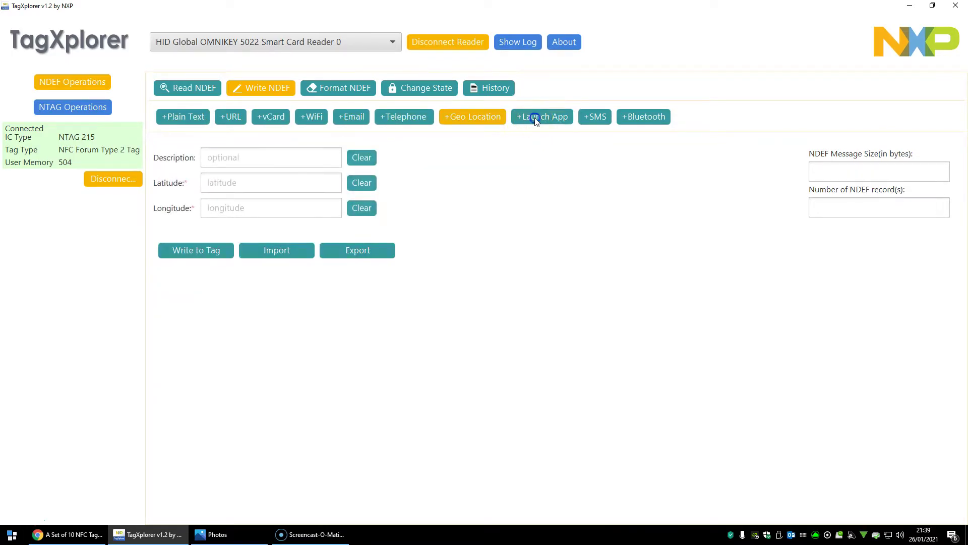
click(540, 118)
click(585, 119)
click(640, 116)
click(181, 117)
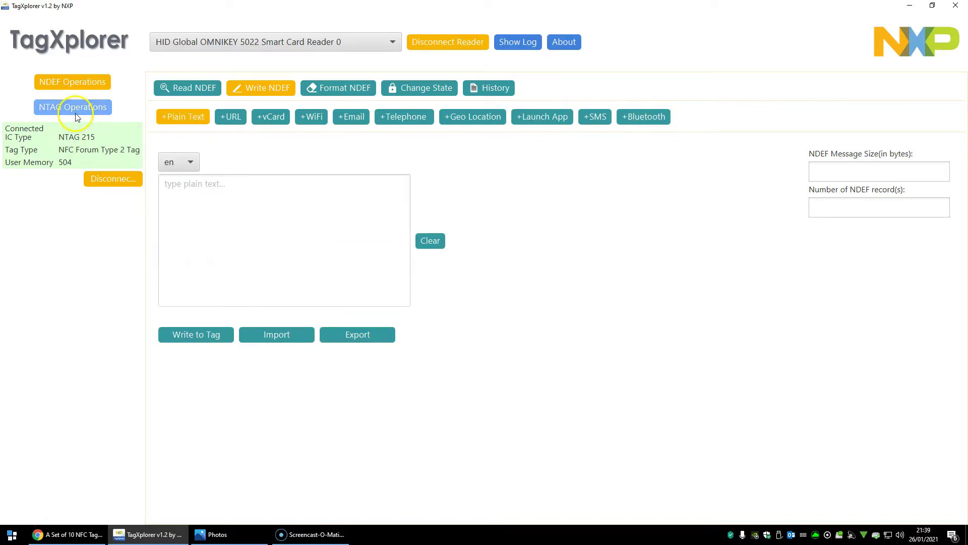
click(72, 107)
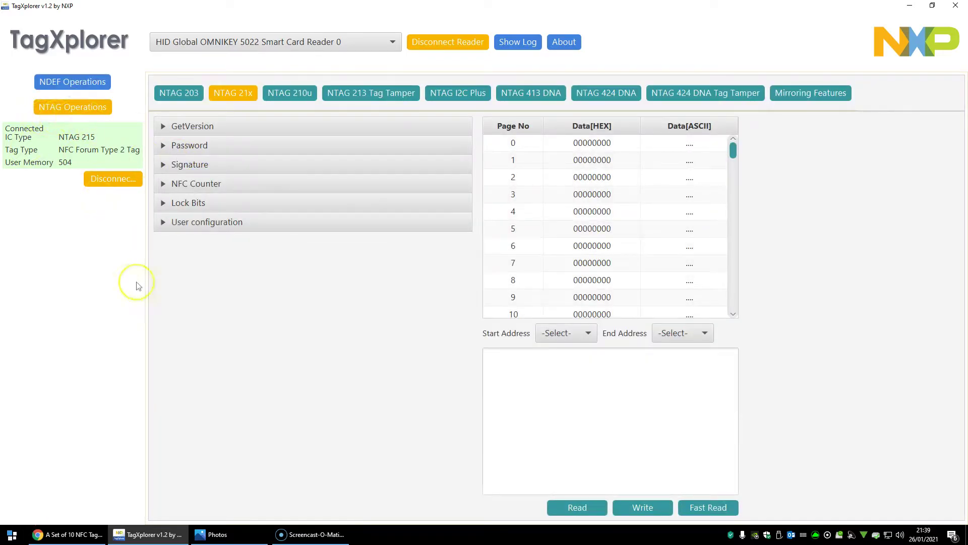
click(566, 336)
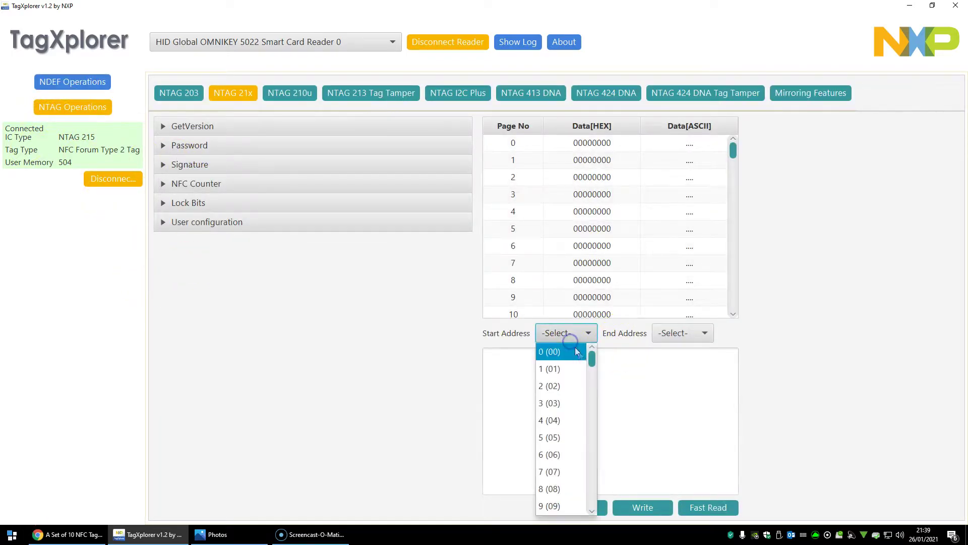
click(558, 351)
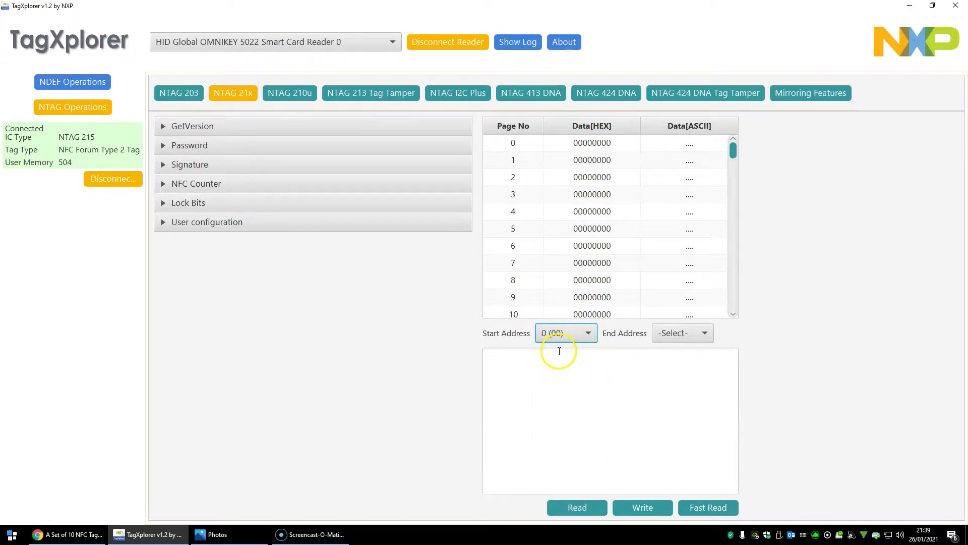
click(682, 334)
drag(706, 359, 720, 519)
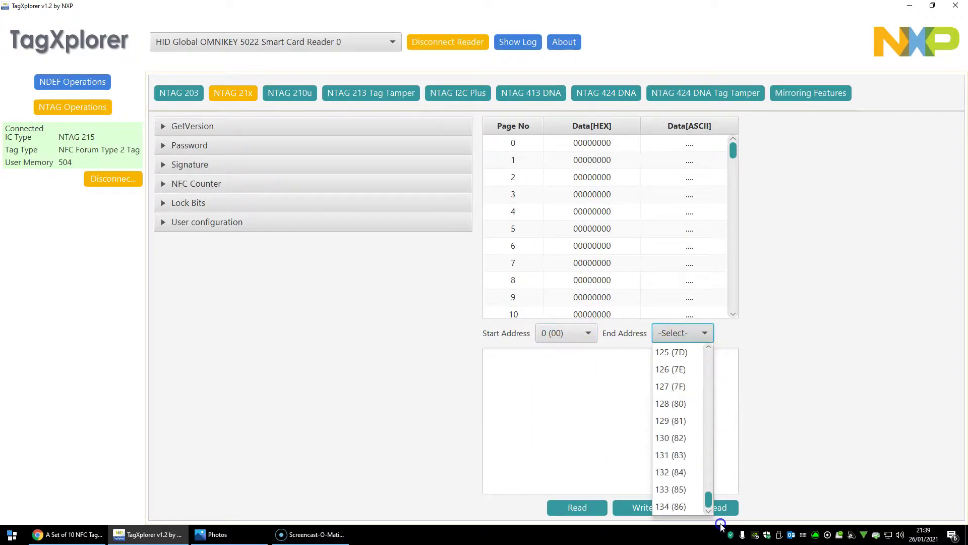
click(668, 505)
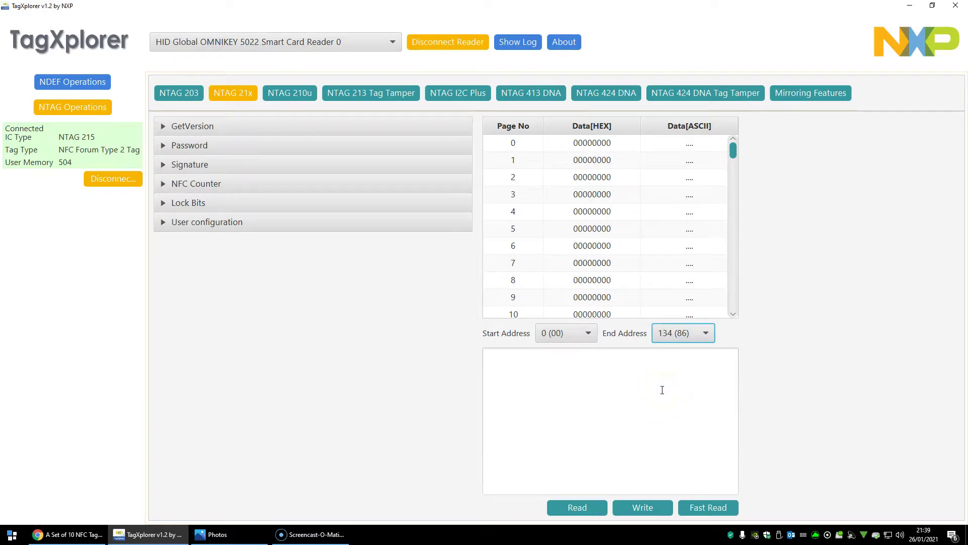
click(563, 510)
scroll(656, 439, down, 3)
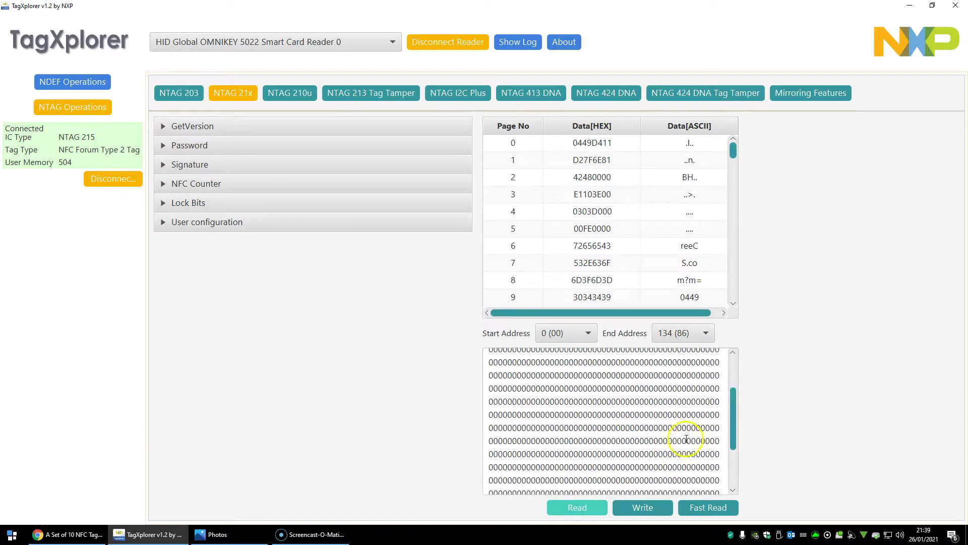
scroll(683, 435, up, 3)
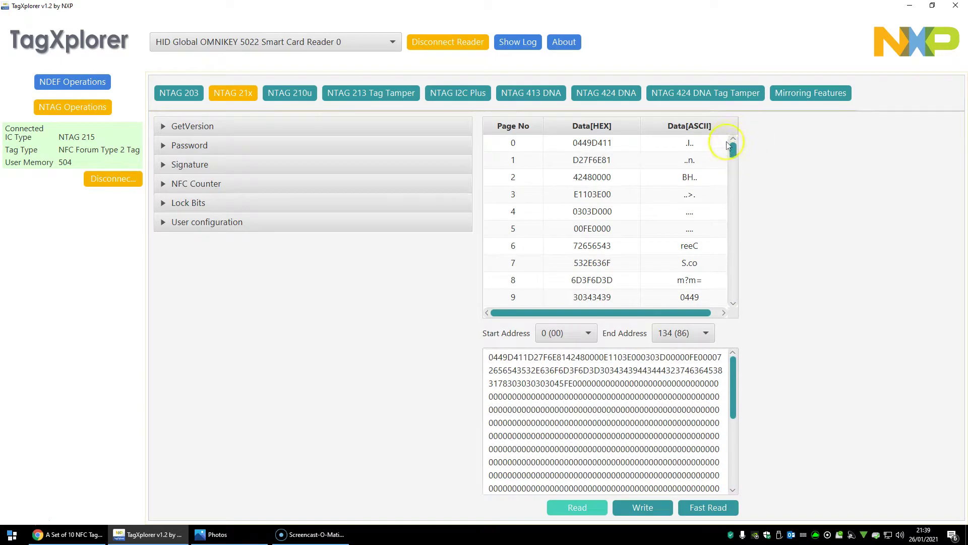
drag(733, 150, 738, 122)
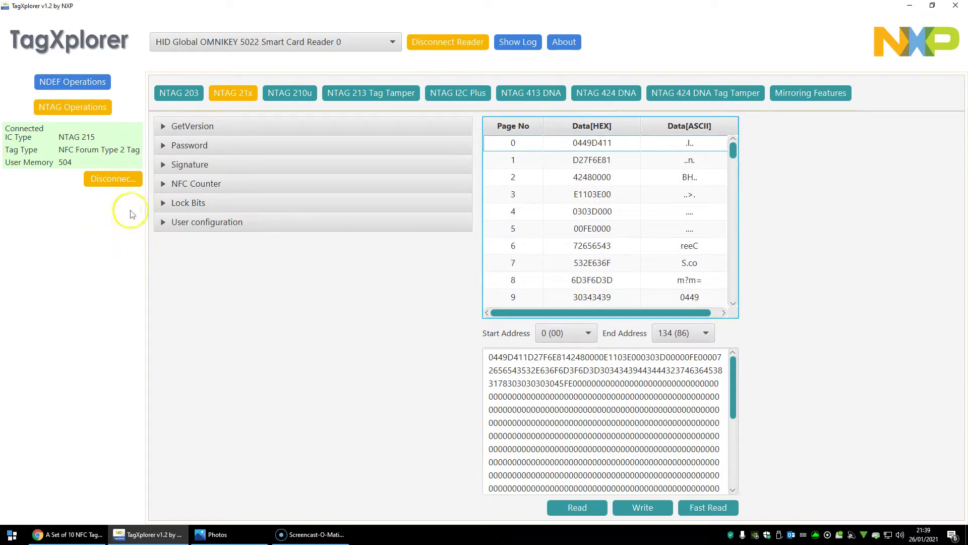
Check the user configuration's UID & NFC Counter mirroring on page 9, then view the lock bits.
click(161, 225)
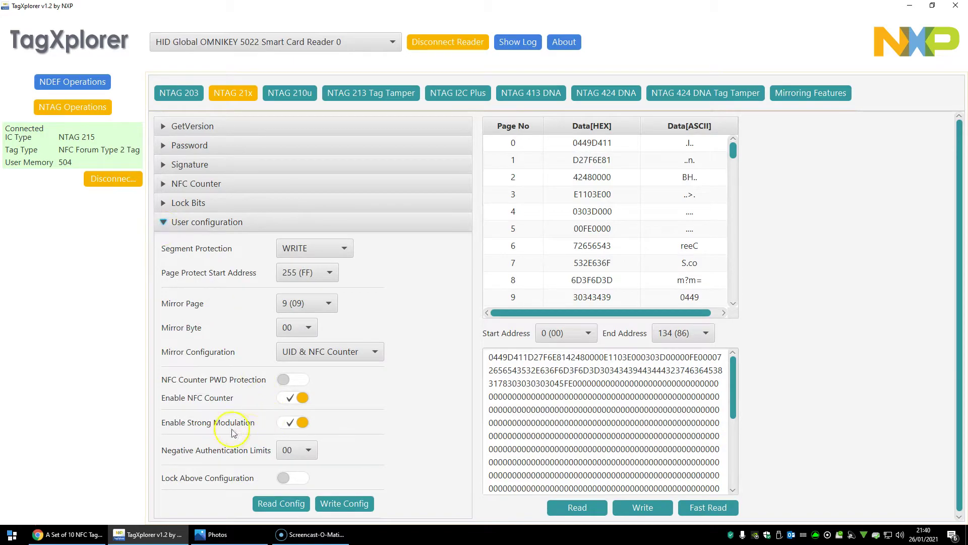
click(313, 430)
click(191, 203)
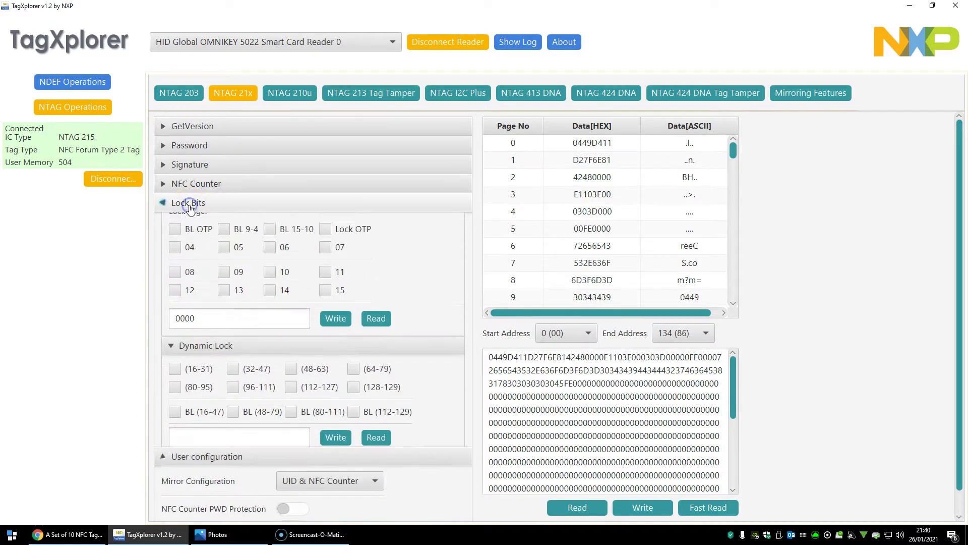
Expand NFC Counter and read the tag's current counter value, 14.
click(190, 183)
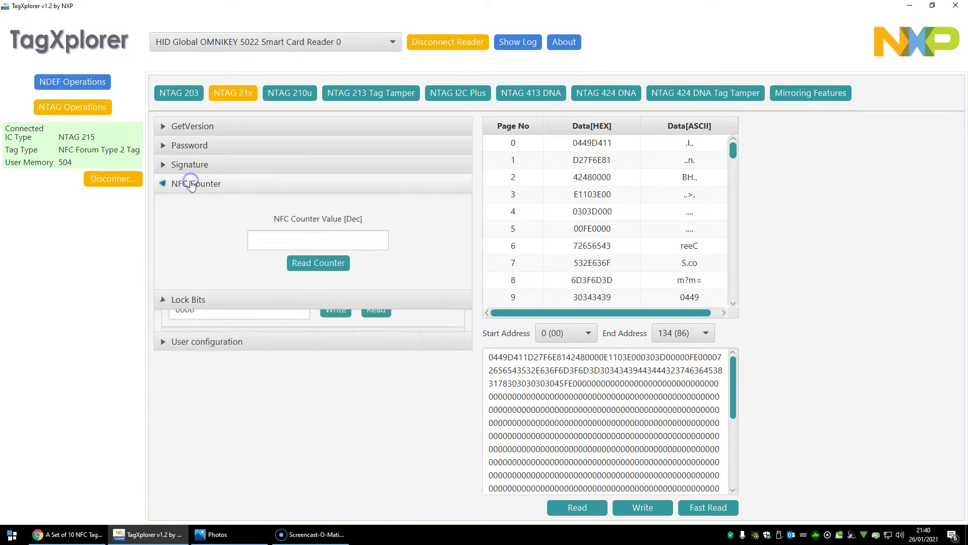
click(346, 249)
drag(283, 228, 162, 230)
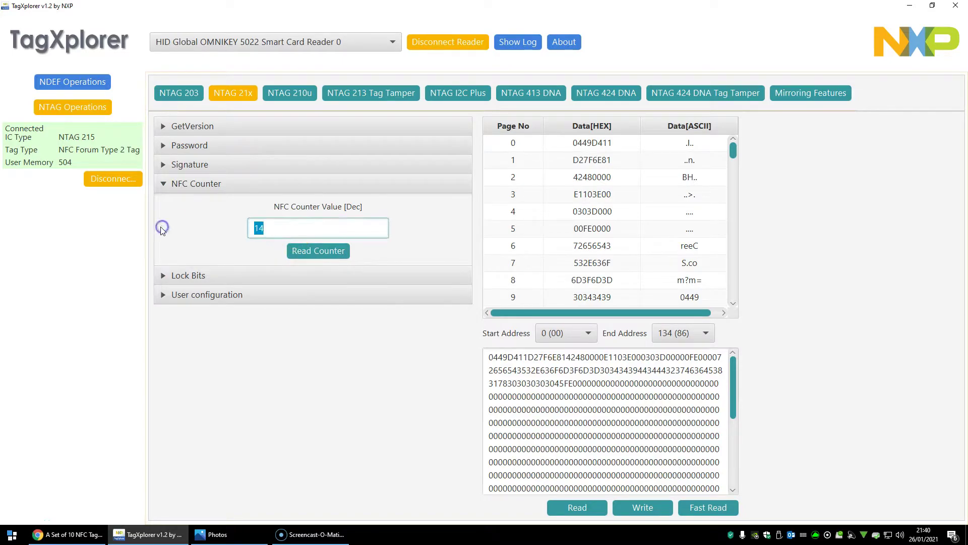
click(207, 233)
Disconnect and reconnect the tag, then reread the counter, which now shows 15.
click(114, 179)
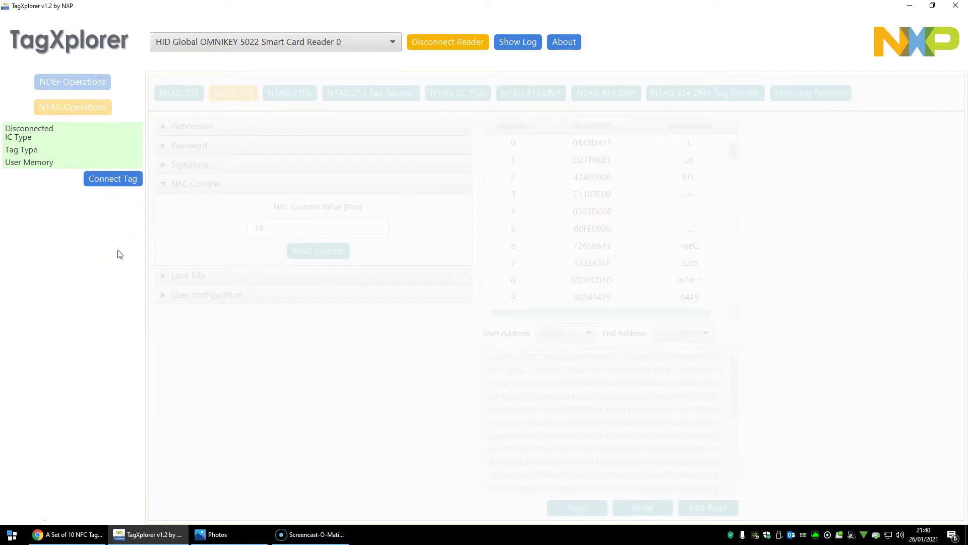
click(92, 177)
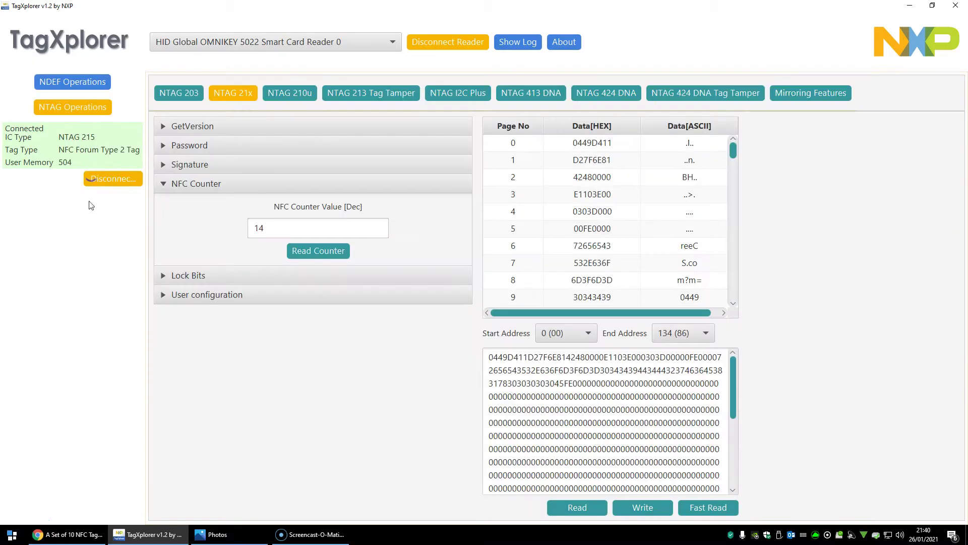
click(331, 250)
click(292, 247)
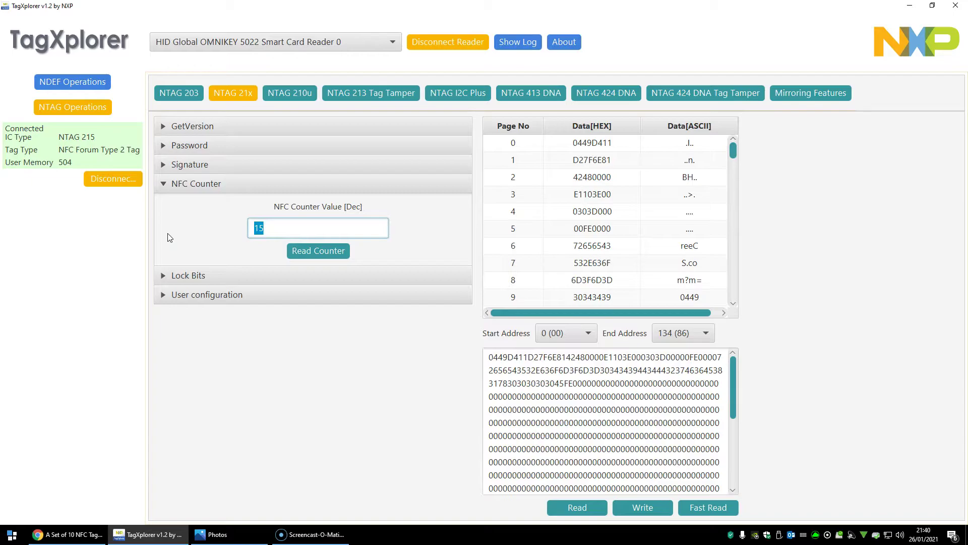
click(178, 165)
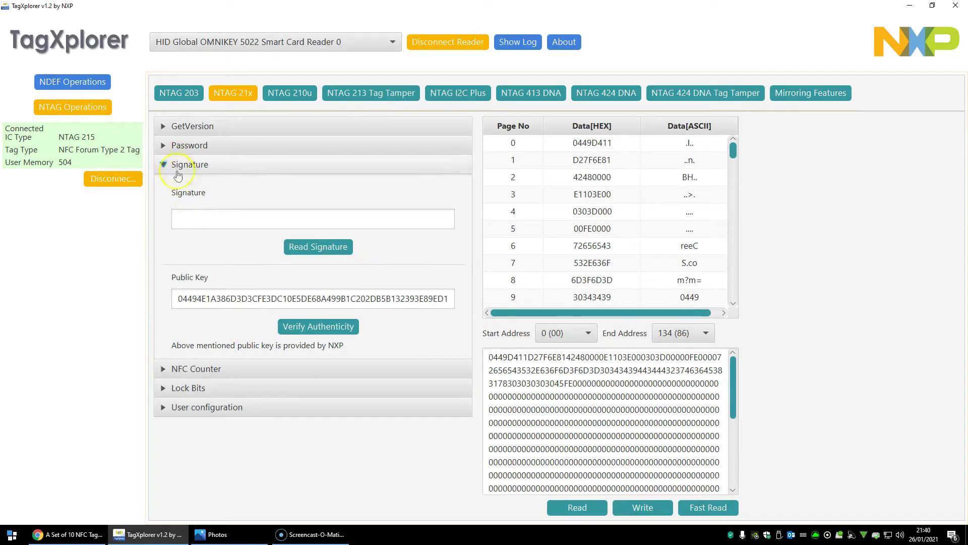
View the password and GetVersion details (NTAG 215, 504 bytes), then return to NDEF Operations.
click(179, 146)
click(168, 126)
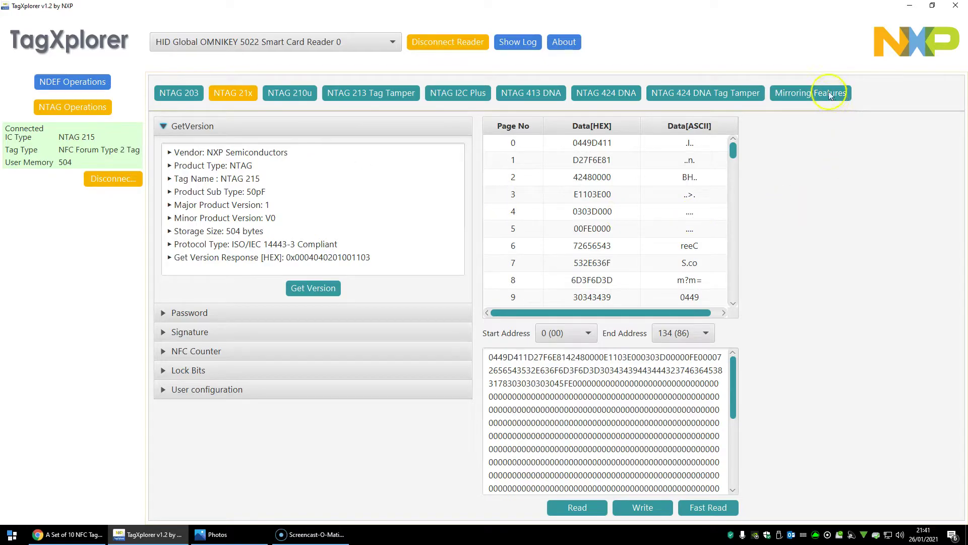
click(67, 83)
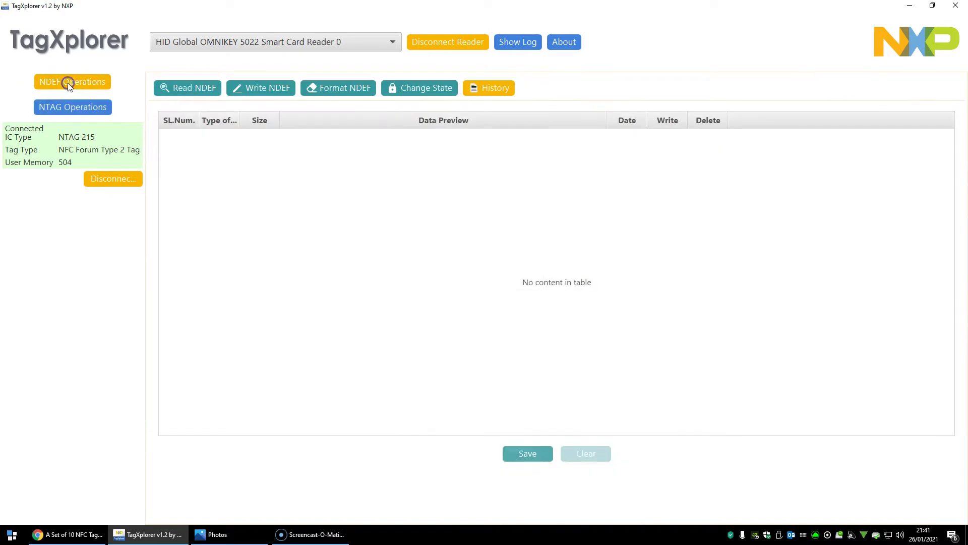
click(72, 110)
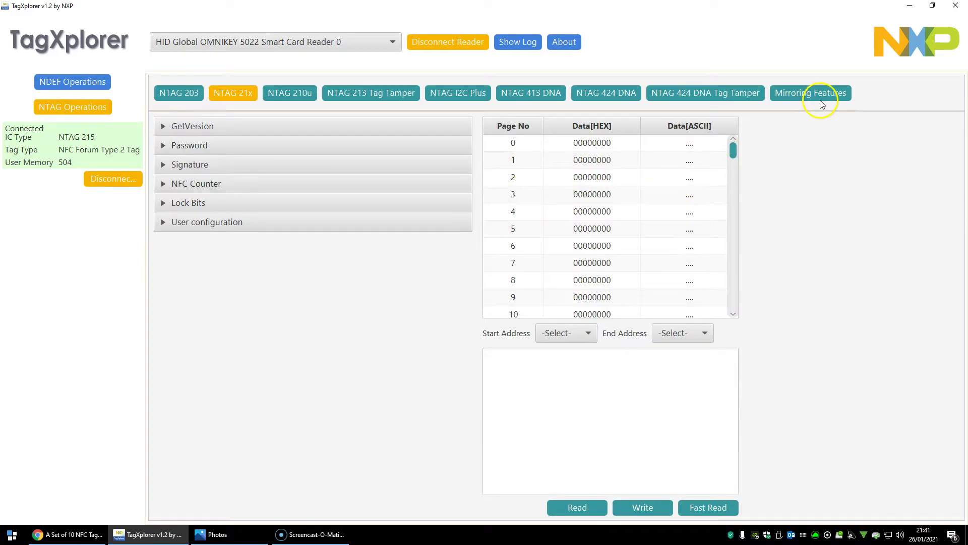
click(819, 94)
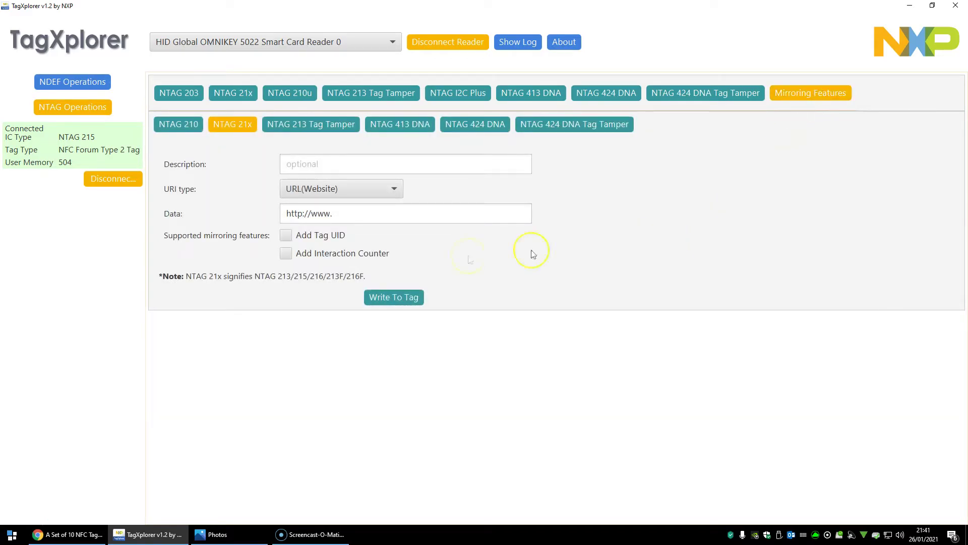
triple_click(380, 219)
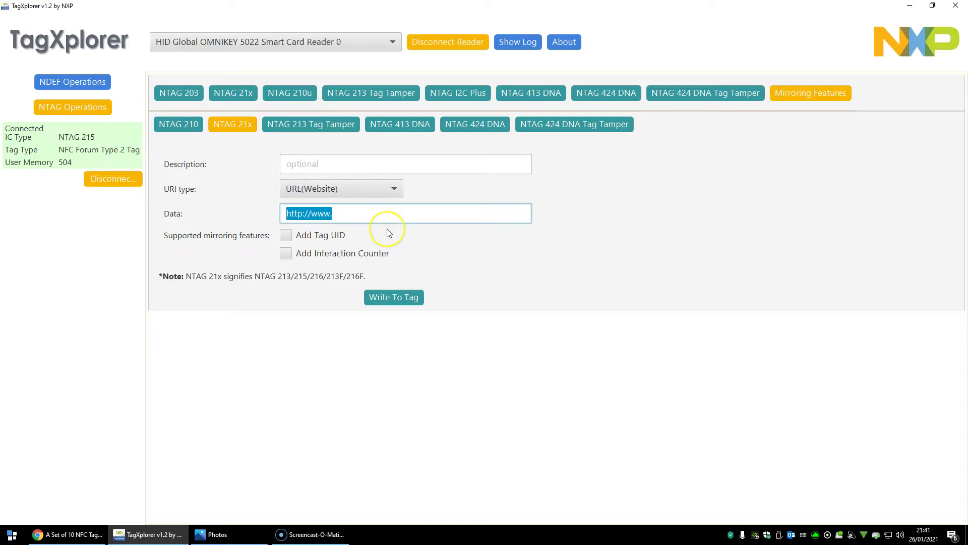
text(http)
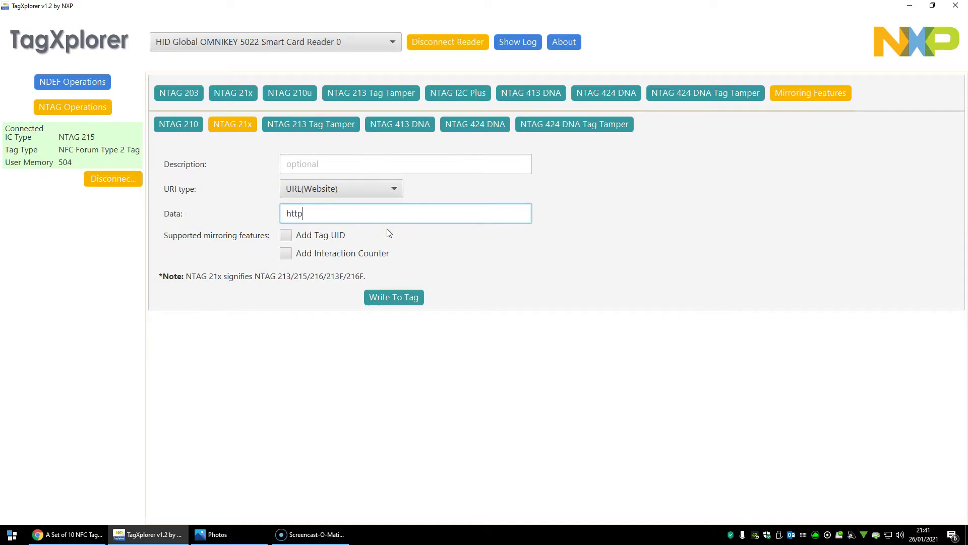
text(s://BreeCS.com)
click(294, 241)
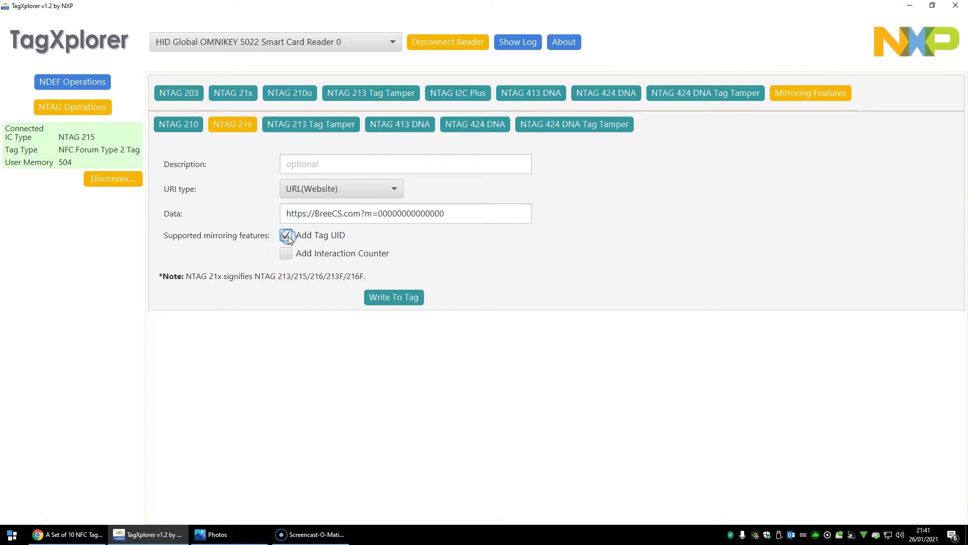
click(289, 255)
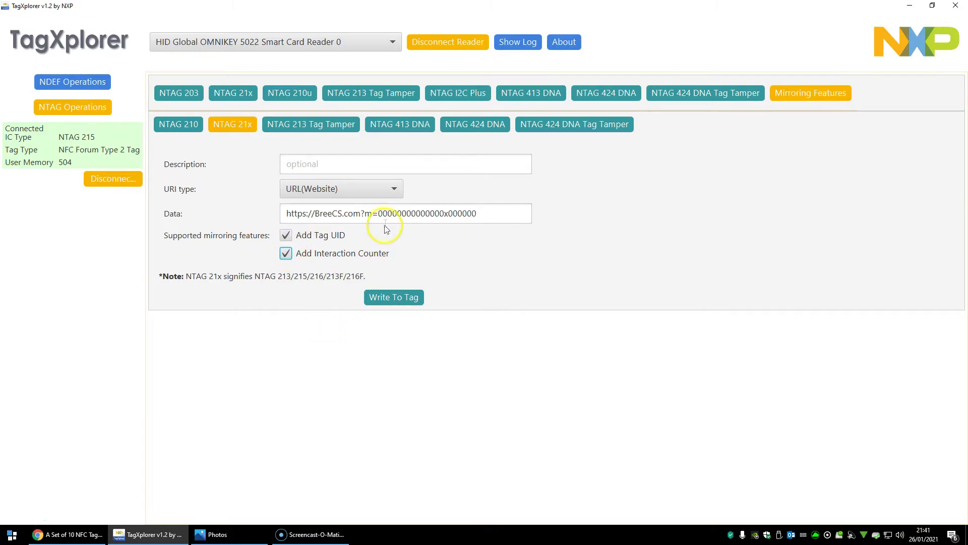
Inspect the 14 UID zeros and six counter digits in the URL, then write it to the tag.
drag(378, 214, 500, 250)
click(454, 251)
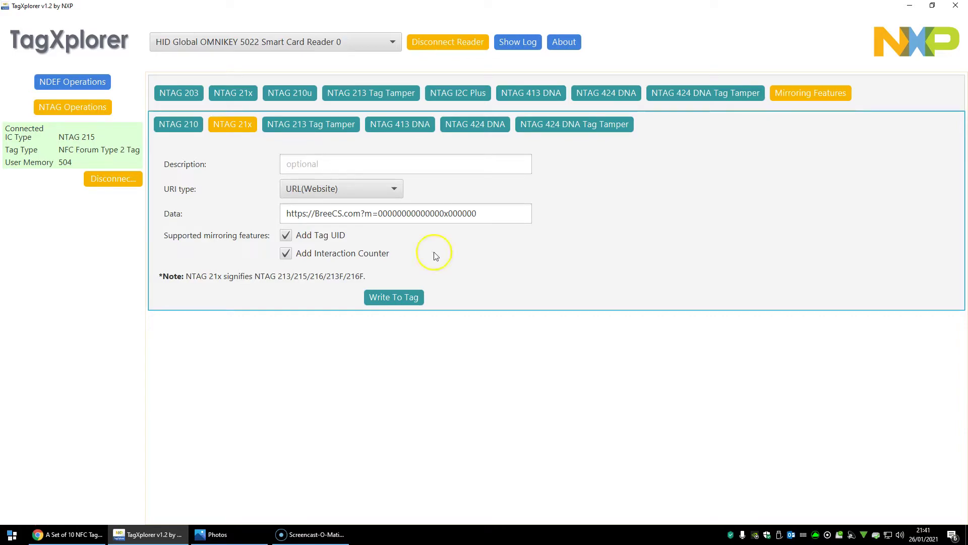
drag(380, 214, 445, 214)
click(457, 213)
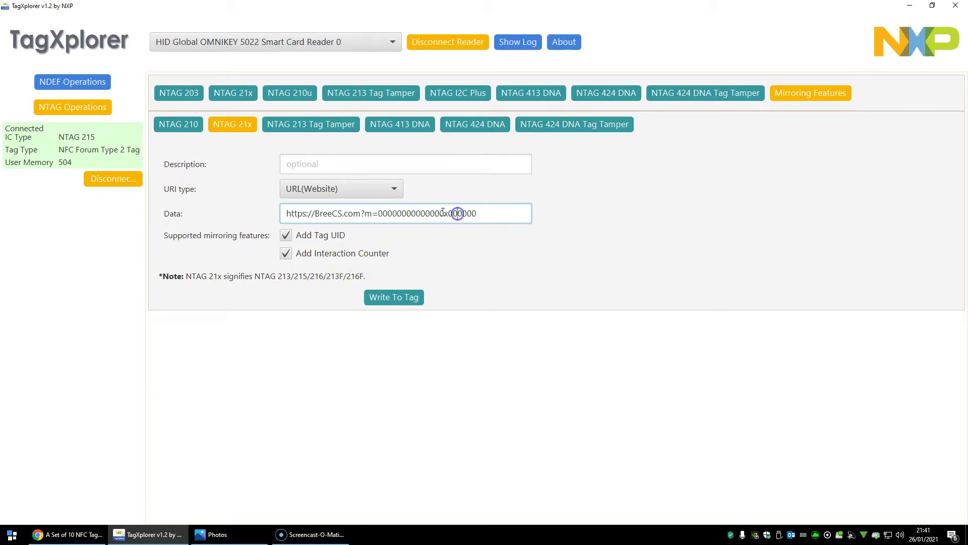
drag(449, 214, 504, 215)
click(384, 297)
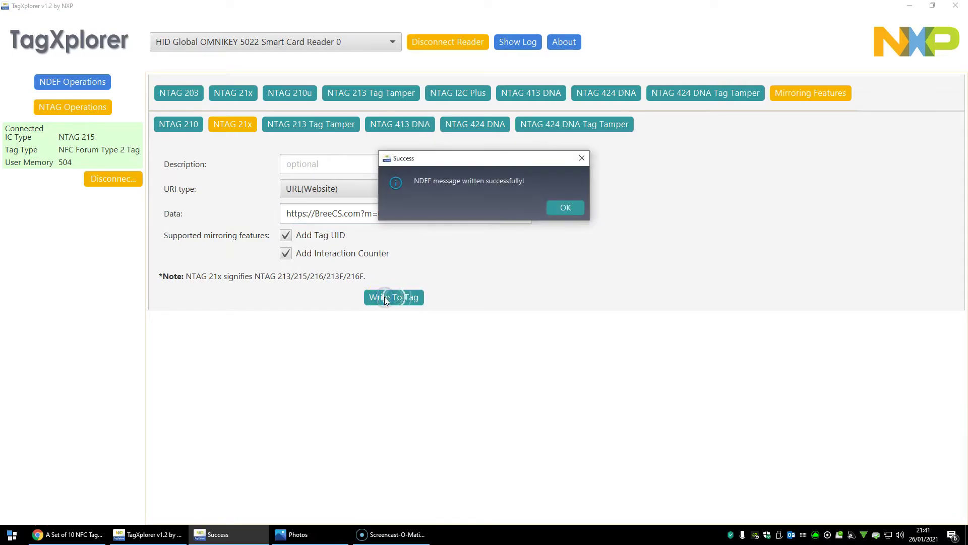
Dismiss the successful NDEF write confirmation.
click(567, 207)
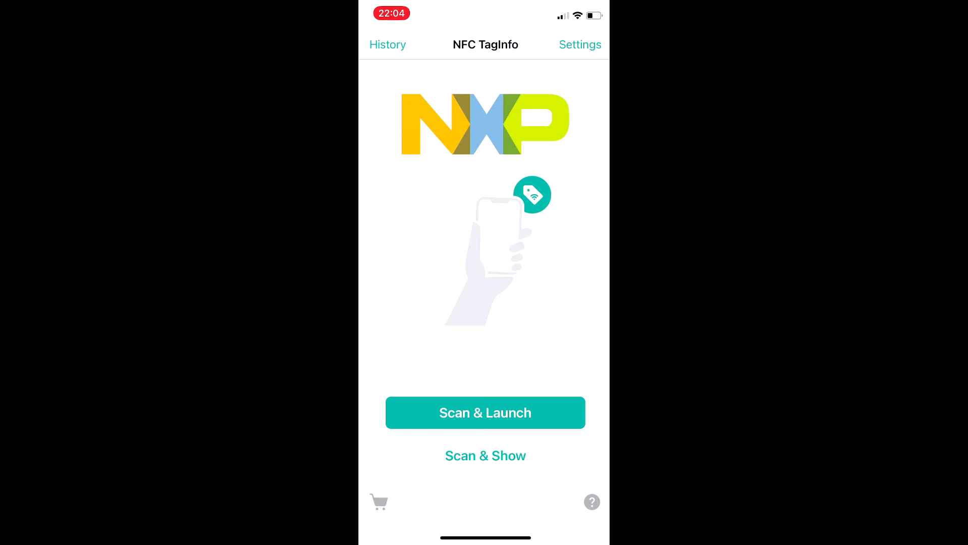
click(485, 456)
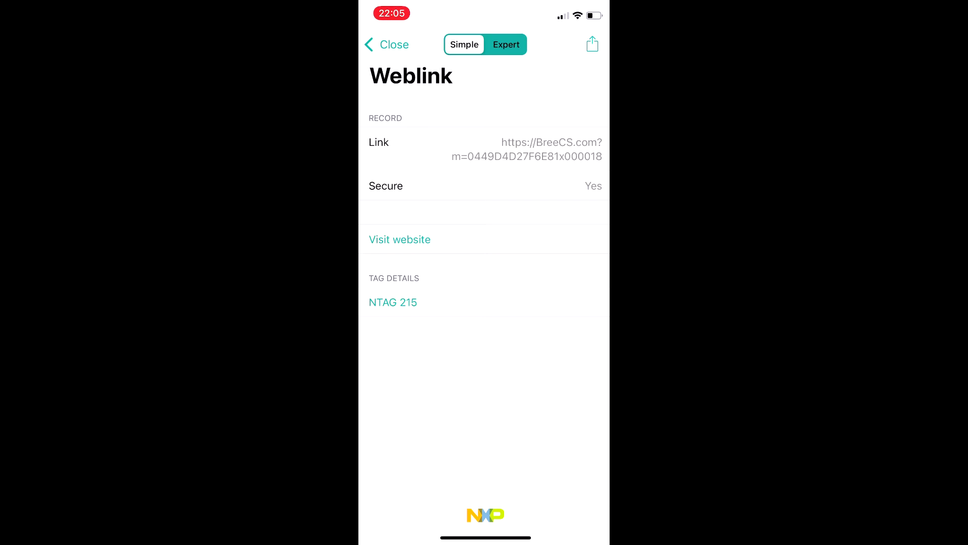
click(394, 44)
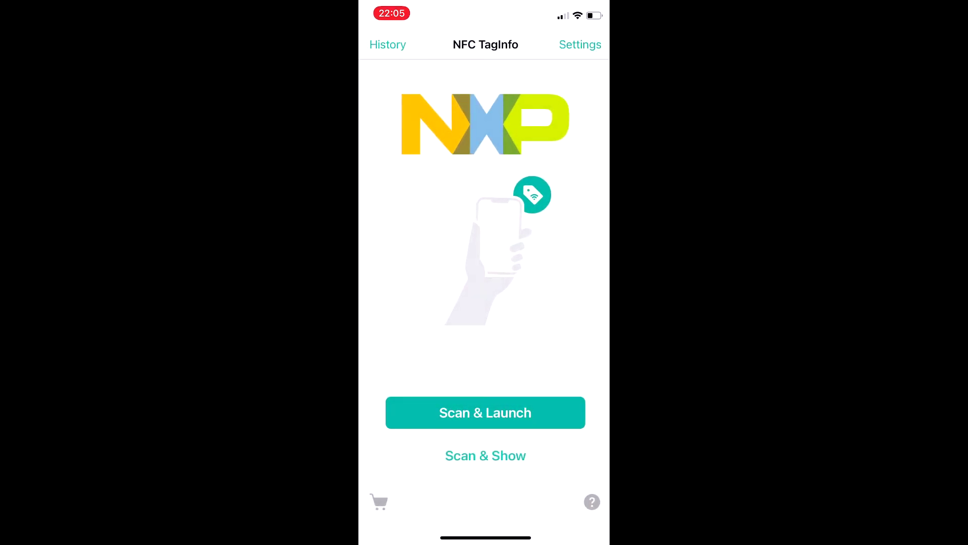
Rescan the NTAG 215 card in NFC TagInfo, reading counter 000019, and open its breecs.com link.
click(486, 412)
click(485, 413)
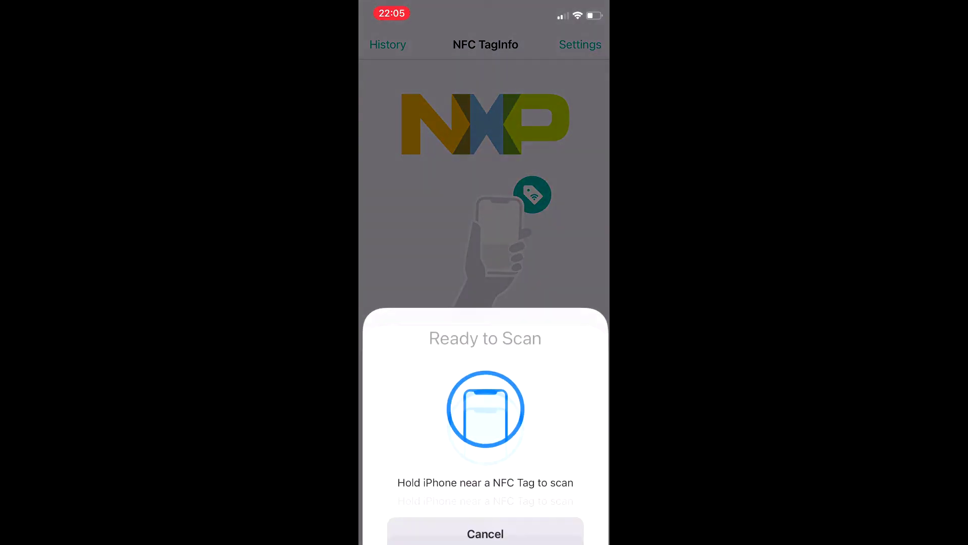